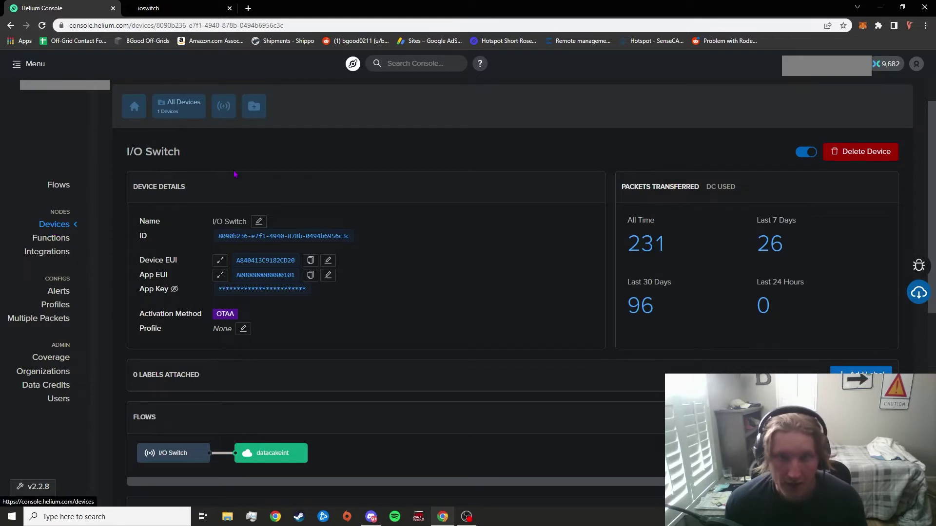
Open the form for adding a new device and review its name, Dev EUI, App EUI and App Key fields
left_click(225, 110)
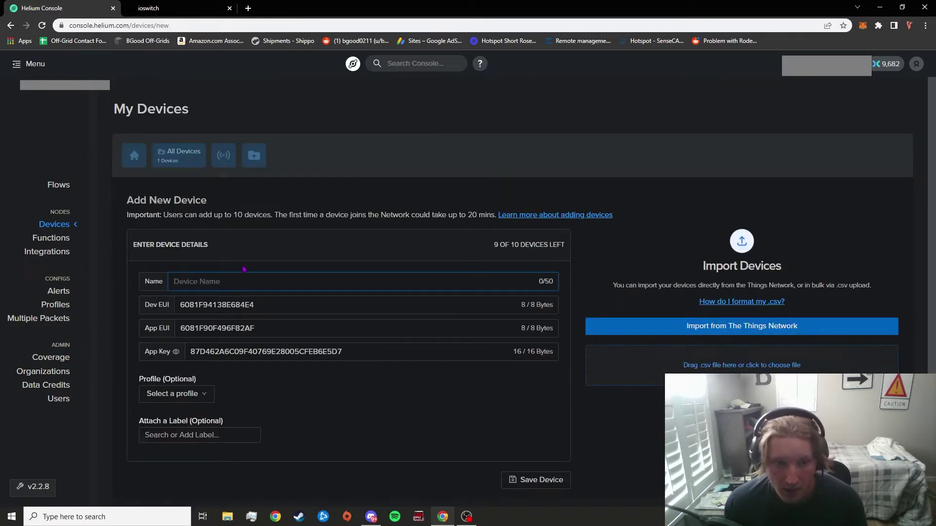
left_click_drag(146, 281, 179, 369)
double_click(154, 282)
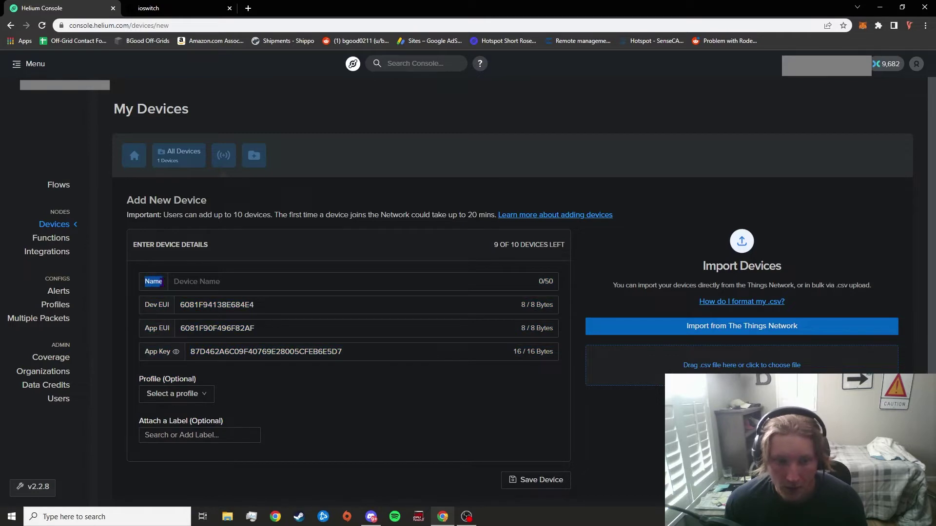
left_click(150, 306)
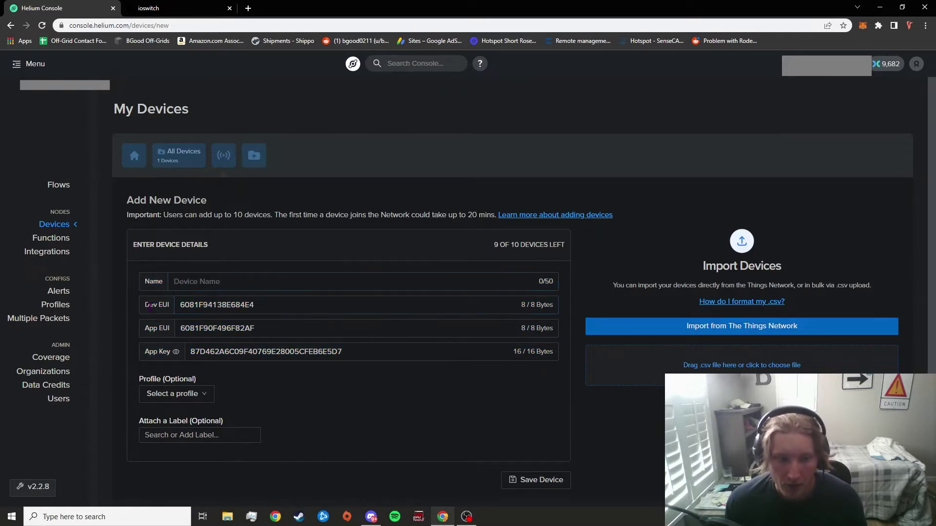
left_click_drag(145, 304, 165, 351)
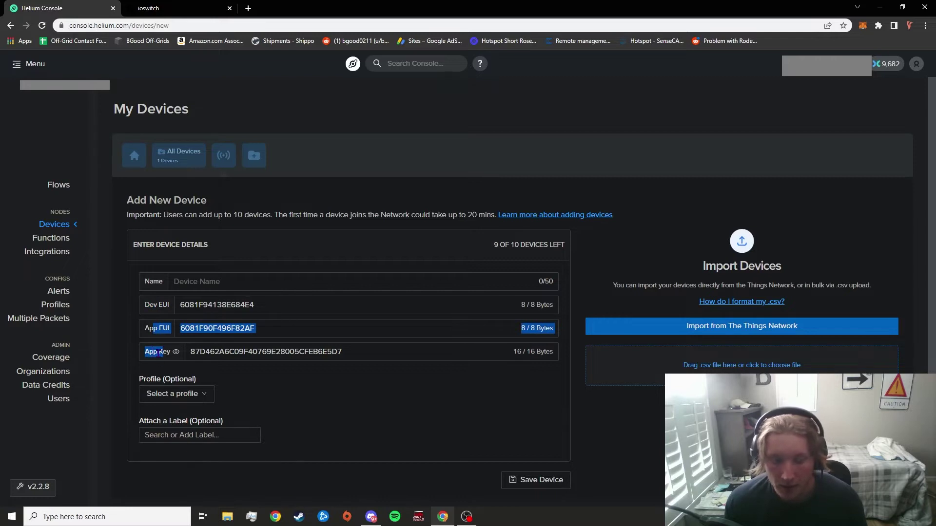
left_click(240, 372)
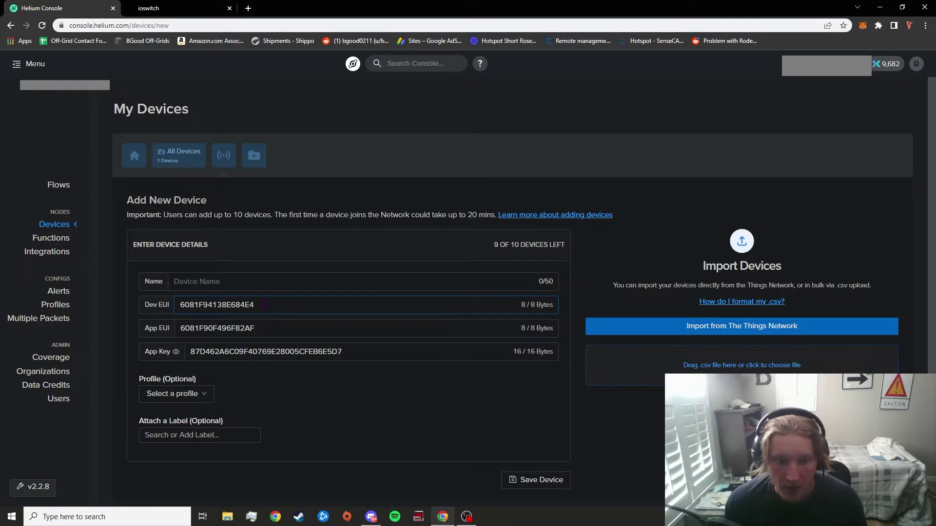
left_click_drag(266, 304, 179, 310)
left_click(230, 328)
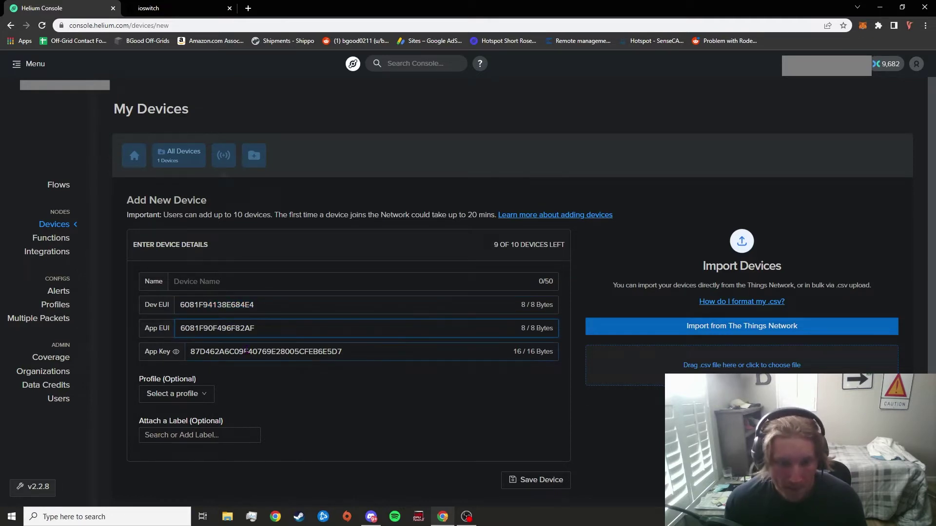
scroll(246, 350, "down", 1)
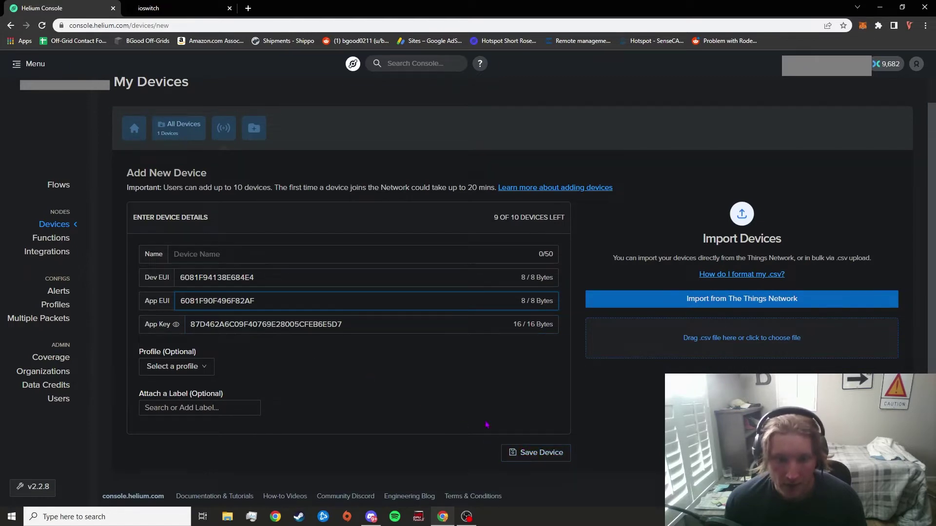
scroll(141, 253, "up", 1)
Open the existing I/O Switch device and examine its details, flow, real-time packets and event log
left_click(59, 225)
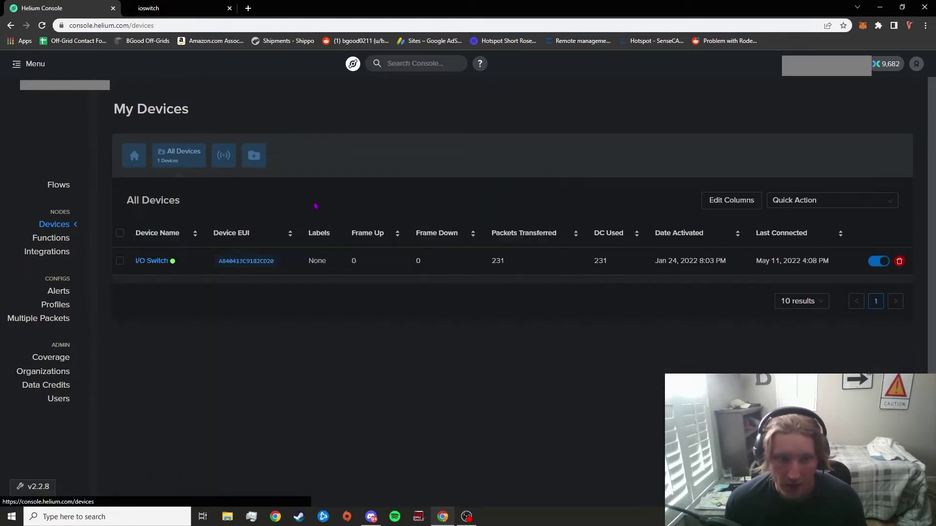
left_click(147, 263)
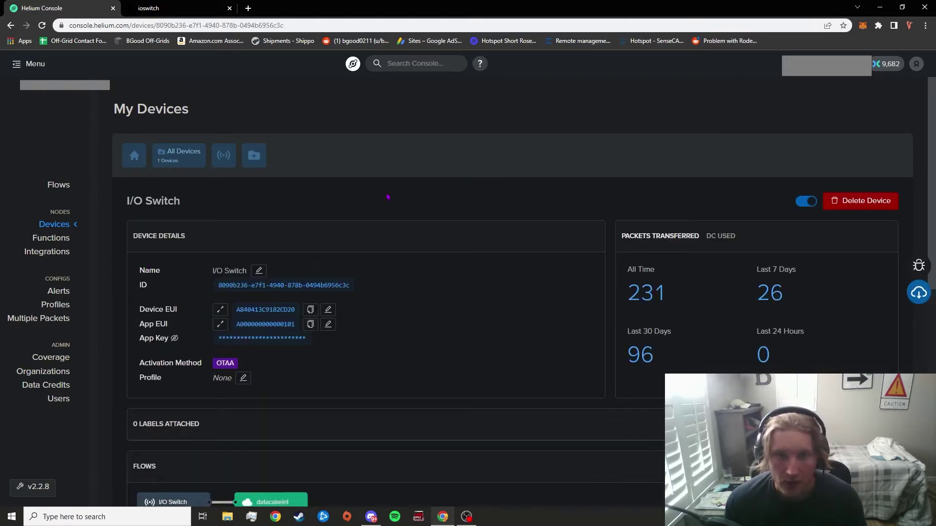
scroll(341, 244, "down", 10)
scroll(273, 315, "up", 4)
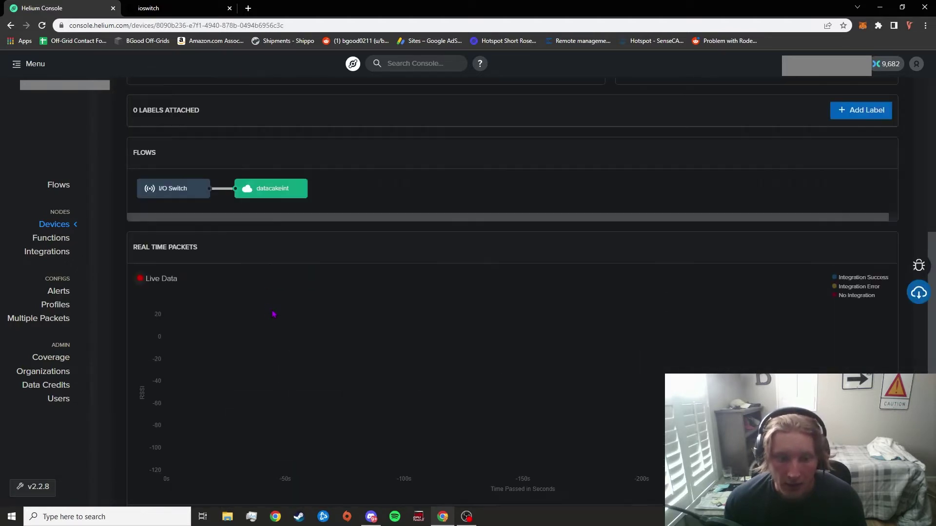
scroll(273, 315, "up", 6)
scroll(303, 284, "down", 1)
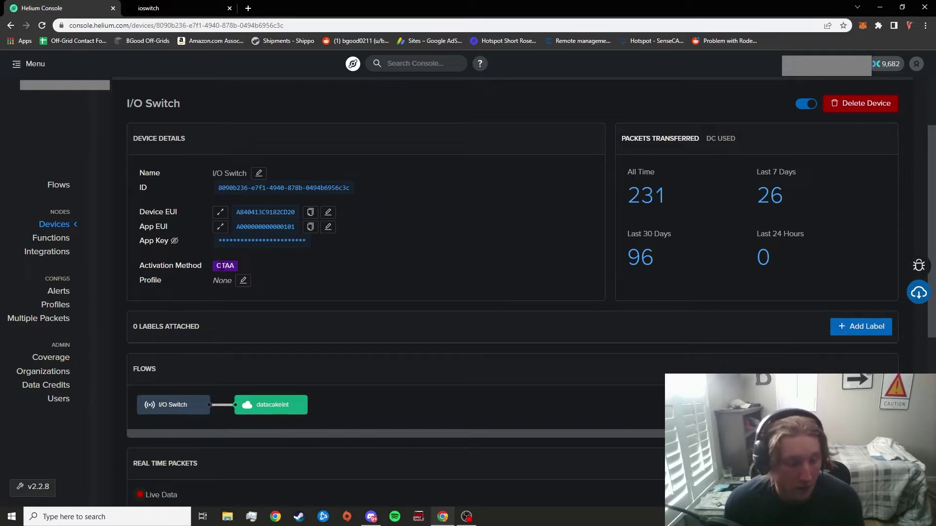
scroll(271, 248, "down", 6)
scroll(312, 266, "down", 1)
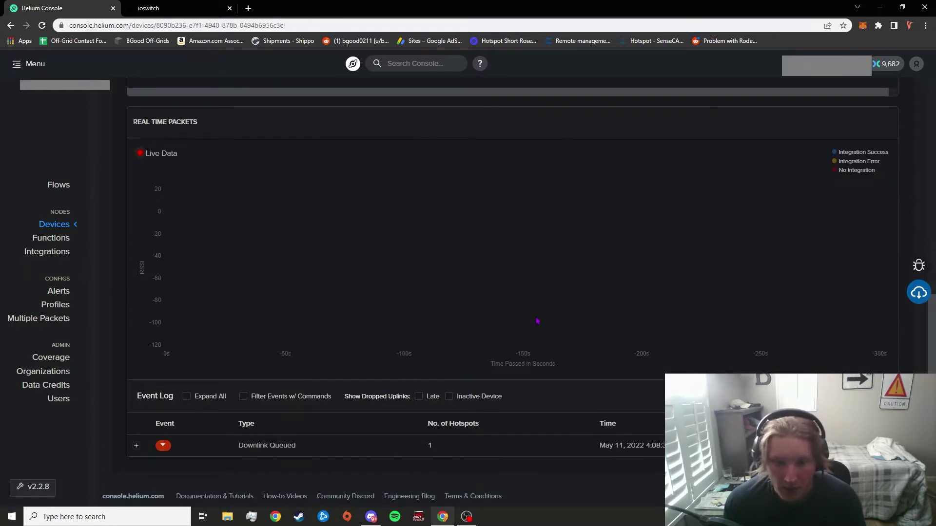
scroll(293, 337, "up", 7)
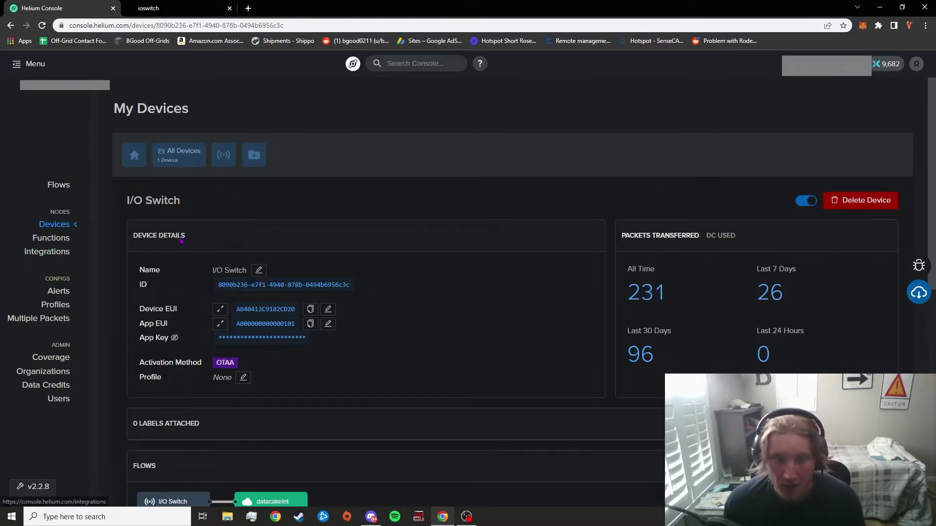
Open the setup form for a new prebuilt Datacake integration and view its token field
left_click(52, 260)
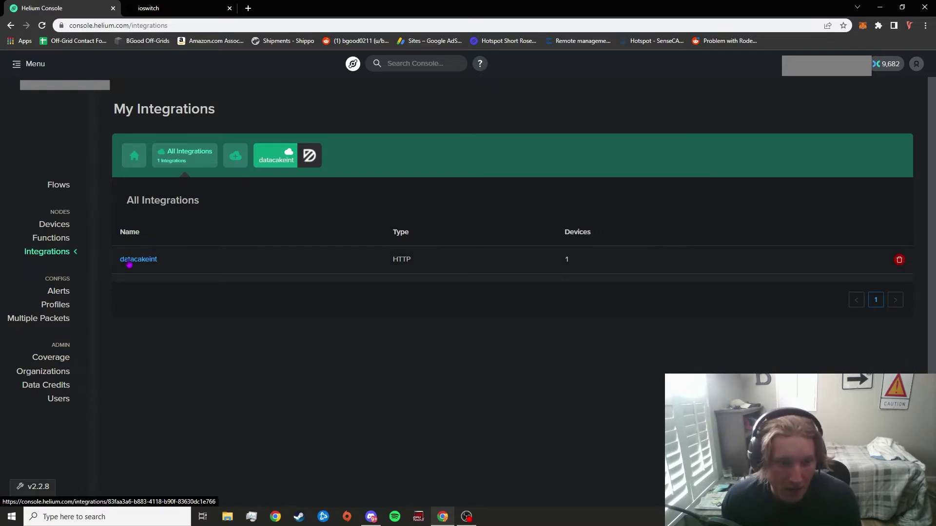
left_click(235, 161)
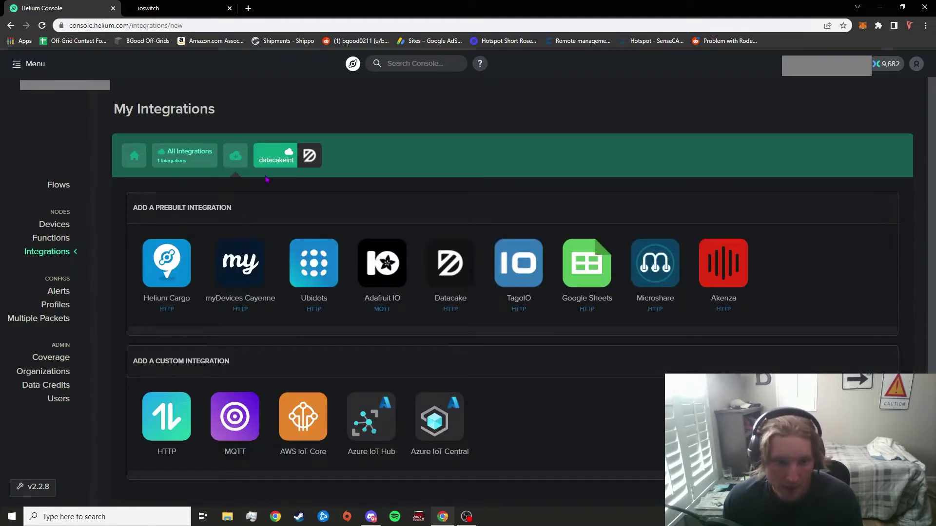
left_click(452, 271)
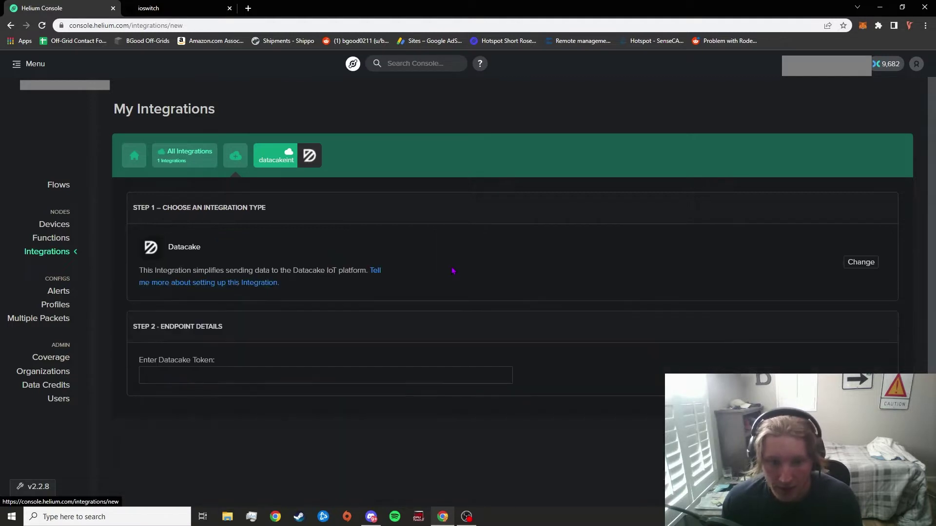
scroll(169, 353, "down", 1)
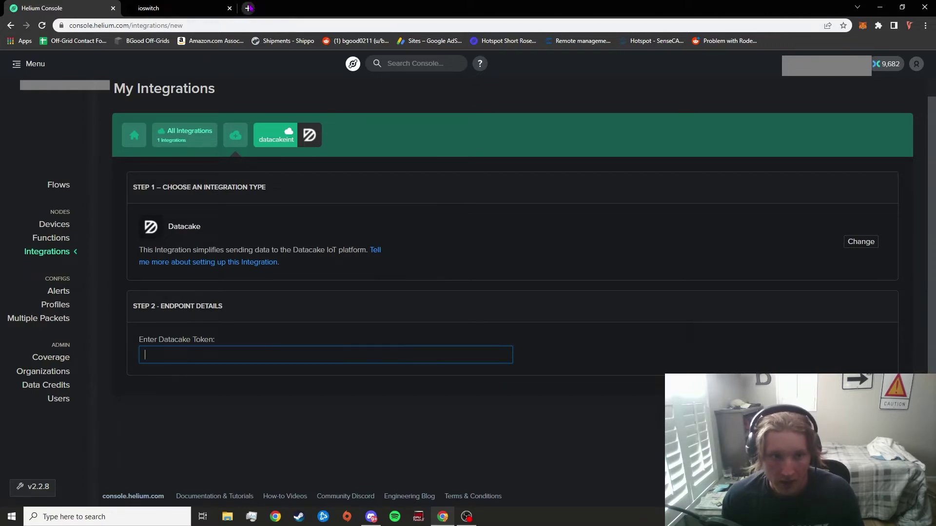
Switch to Datacake, show the API token section of the account profile, and return to Helium Console
left_click(205, 8)
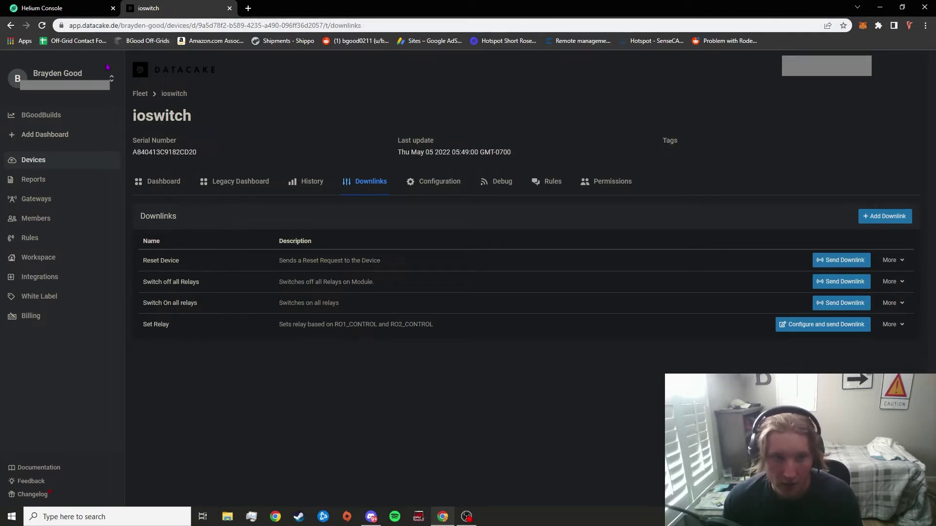
left_click(52, 90)
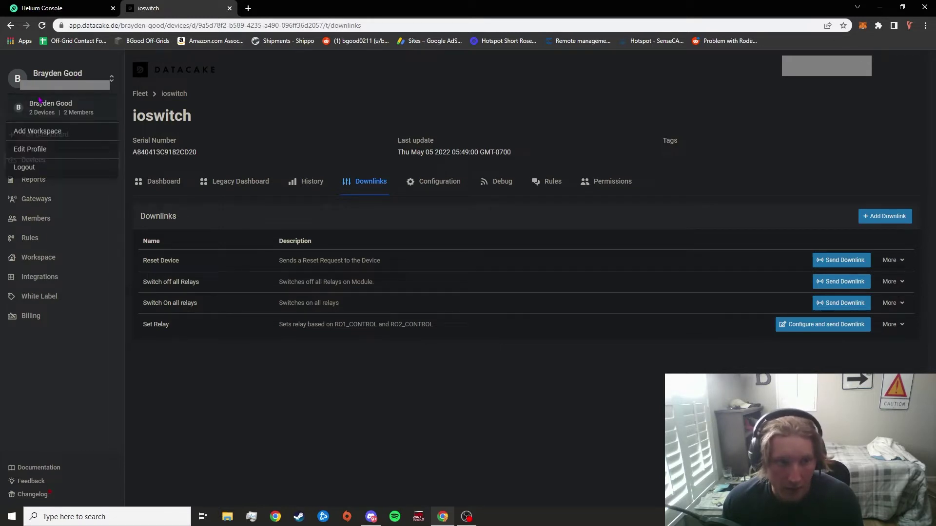
left_click(41, 151)
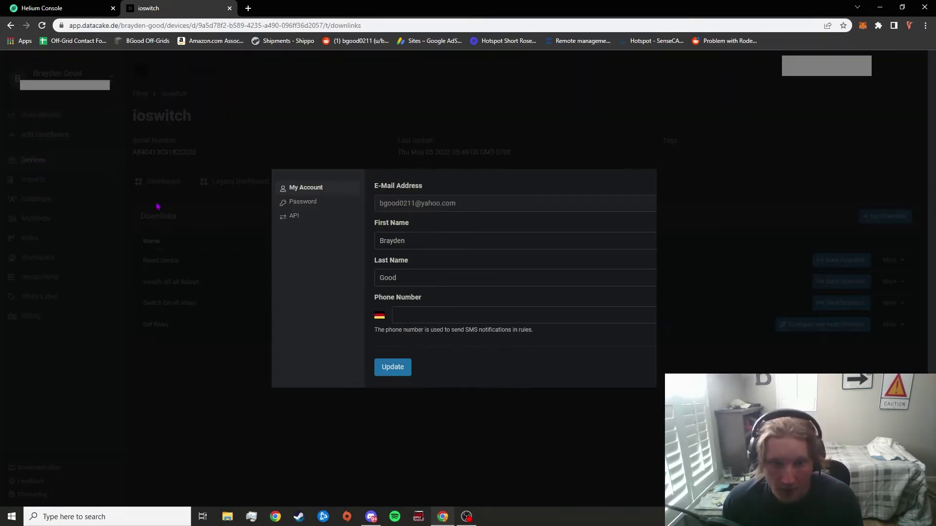
left_click(308, 217)
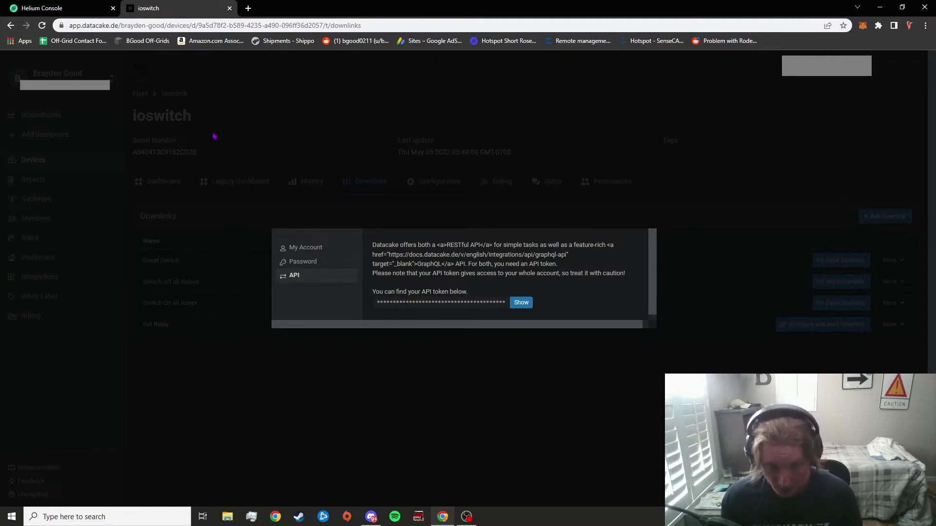
left_click(41, 7)
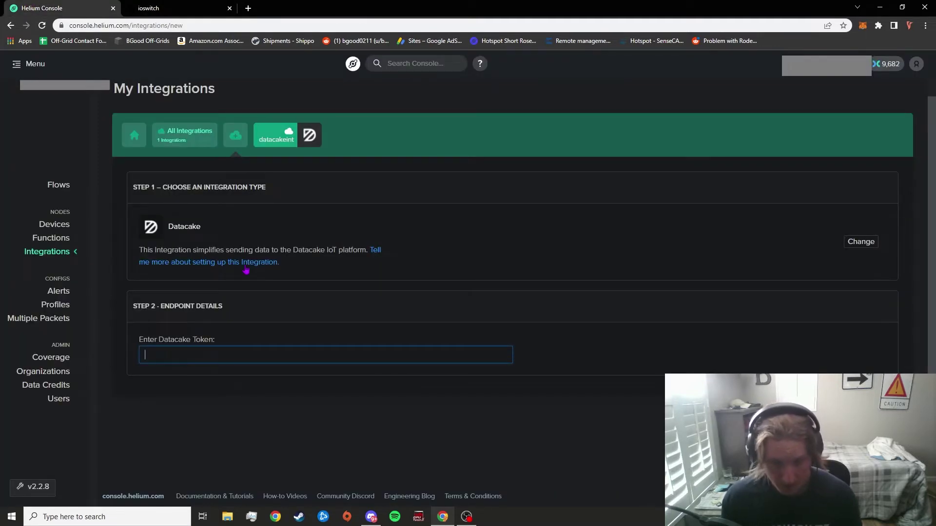
Reopen the I/O Switch device and review the flow linking it to its integration
left_click(53, 225)
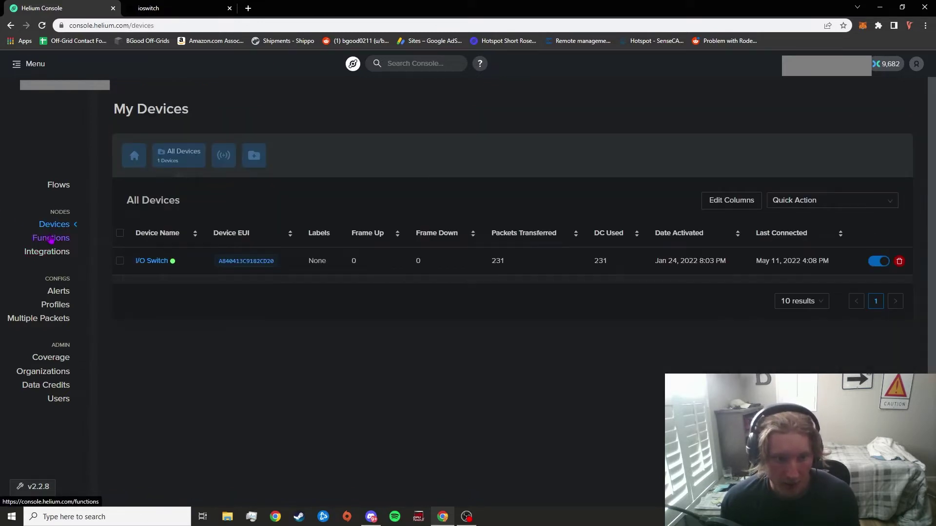
left_click(155, 264)
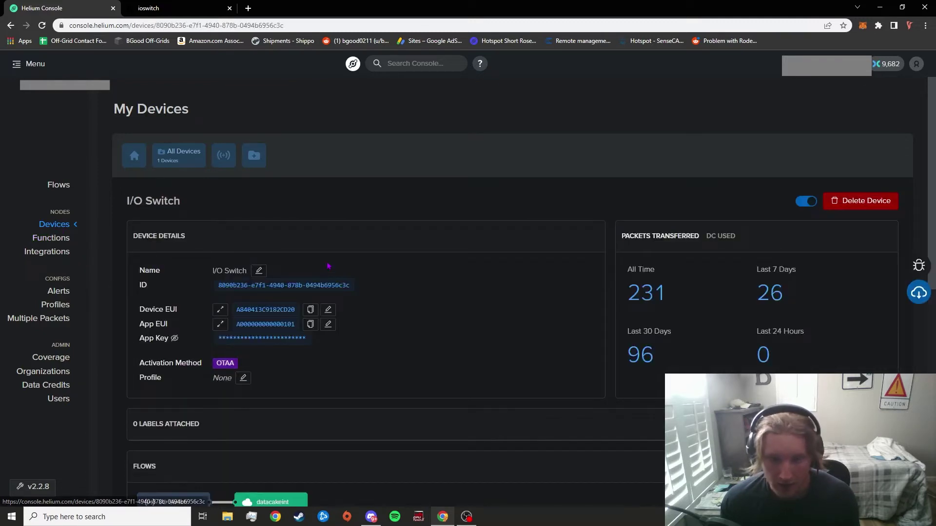
scroll(211, 276, "down", 5)
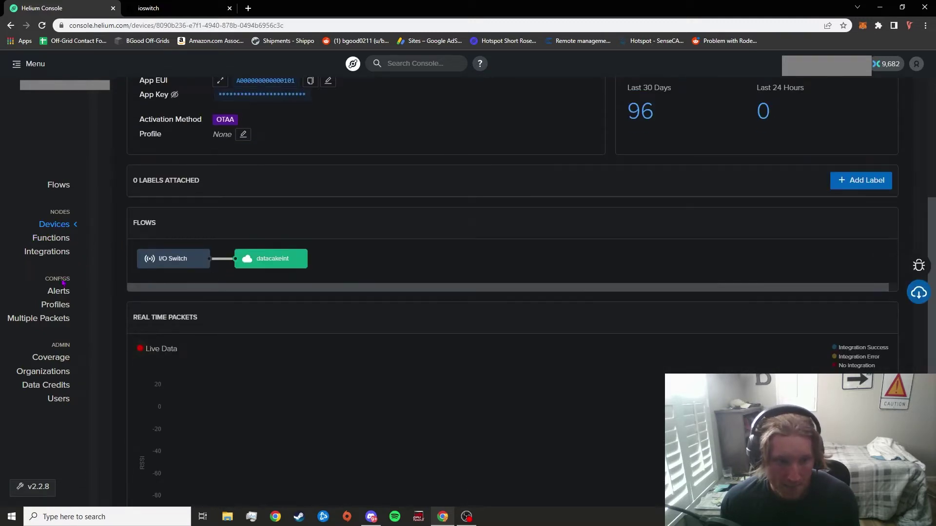
In Flows, show the available device and integration nodes and reposition the I/O Switch node to the left of the datacakeint node
left_click(59, 191)
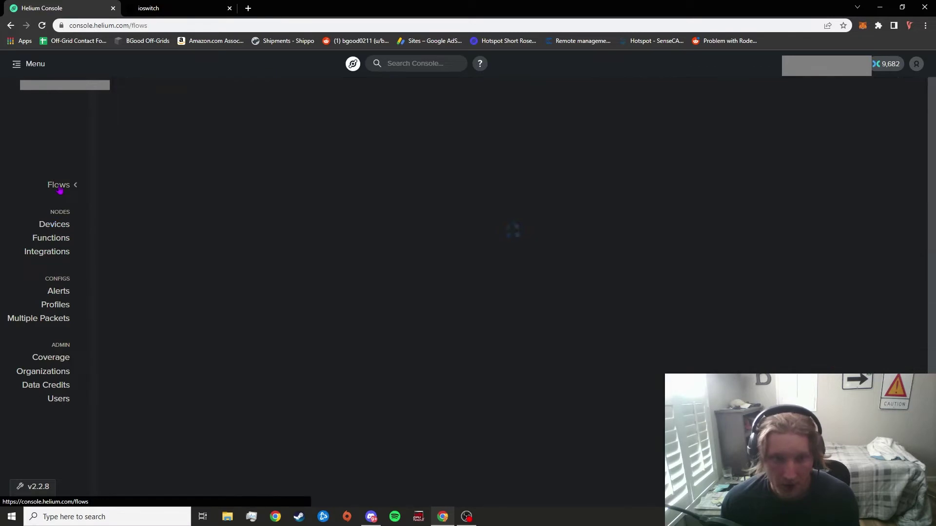
left_click(245, 97)
left_click(161, 131)
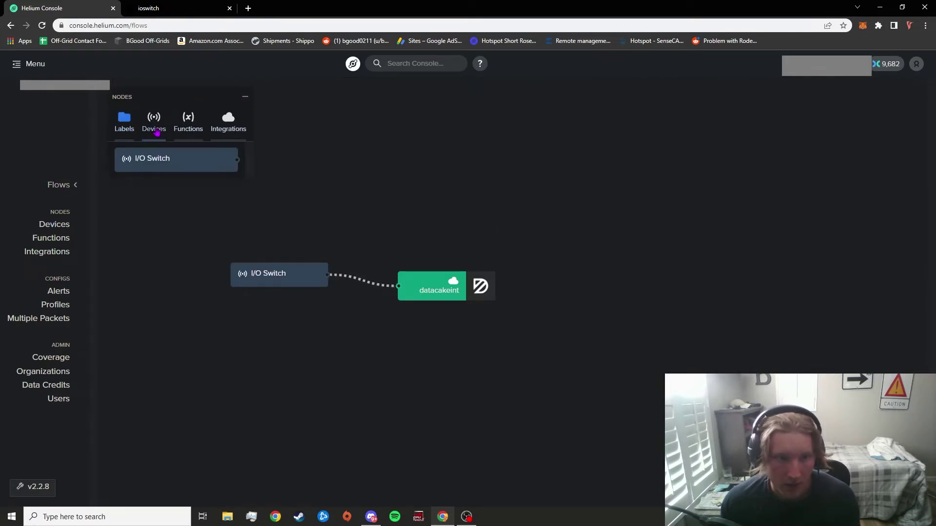
left_click_drag(178, 164, 345, 209)
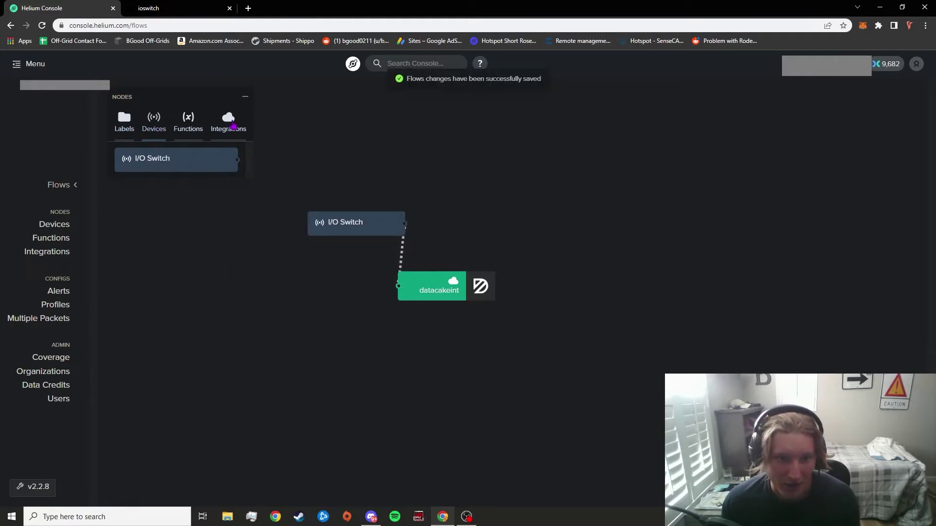
left_click(229, 122)
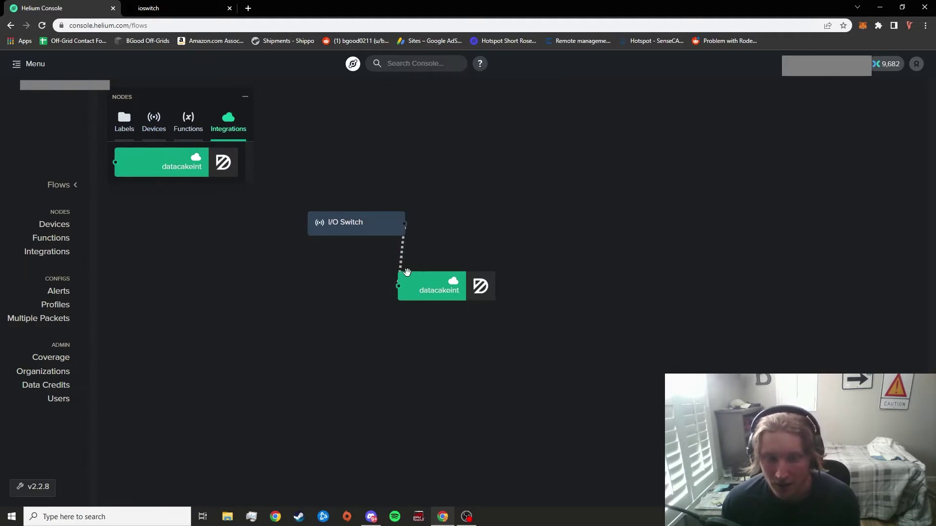
left_click_drag(362, 221, 293, 275)
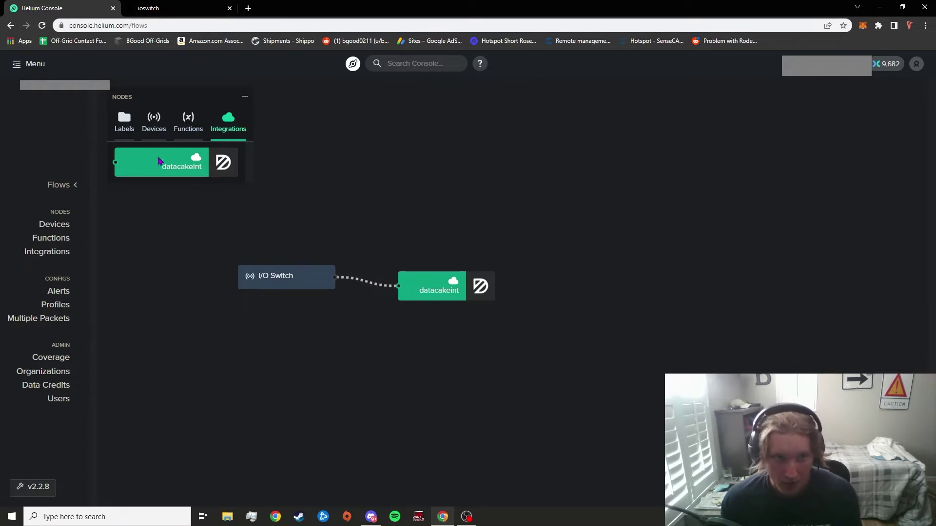
Switch to Datacake, close the profile dialog, and open the ioswitch device's dashboard to examine its relay controls
left_click(160, 4)
left_click(533, 350)
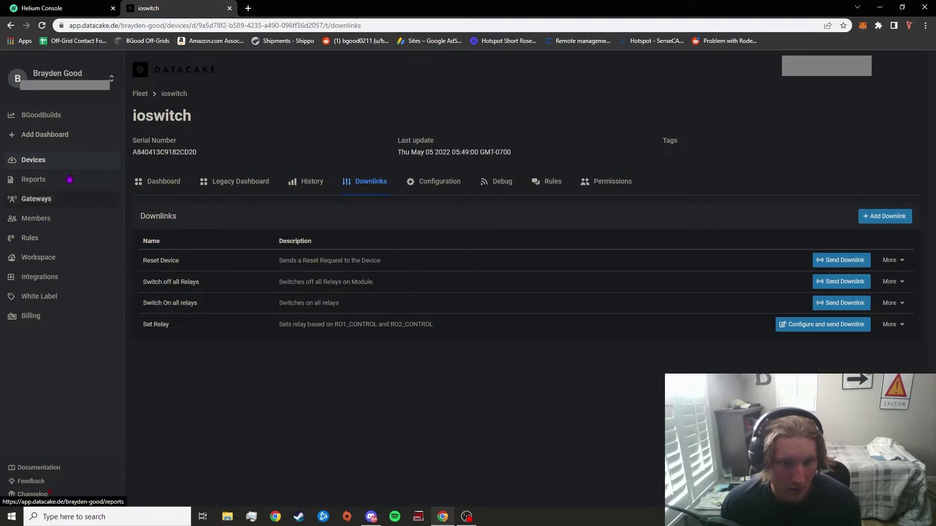
left_click(140, 95)
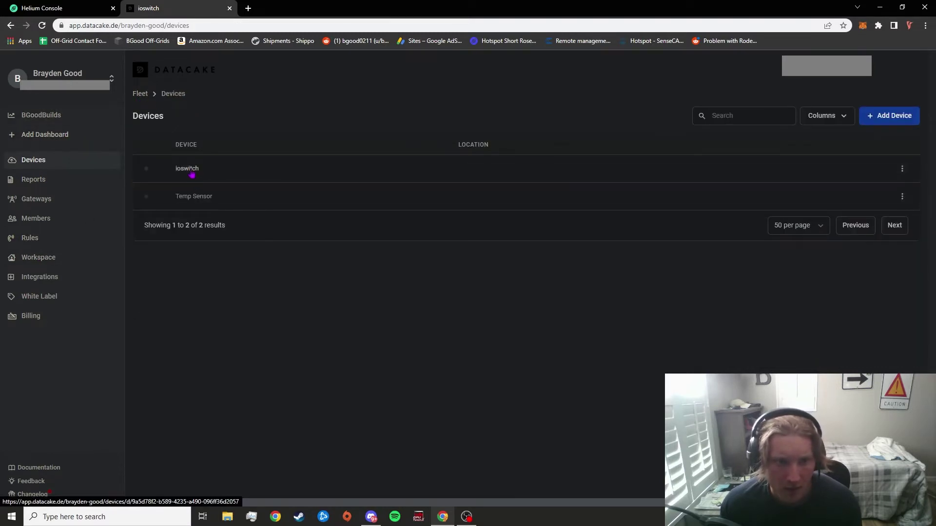
left_click(187, 168)
scroll(351, 236, "down", 1)
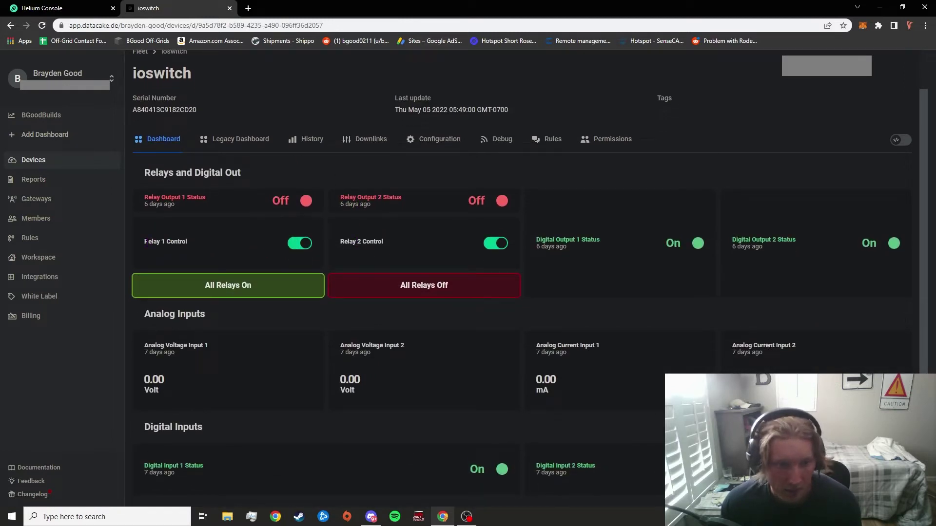
left_click_drag(344, 242, 379, 241)
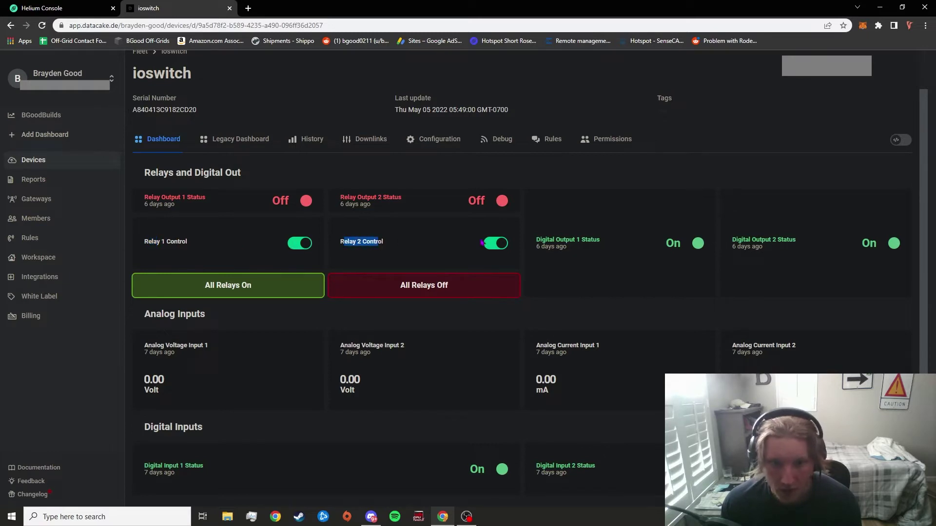
left_click(354, 245)
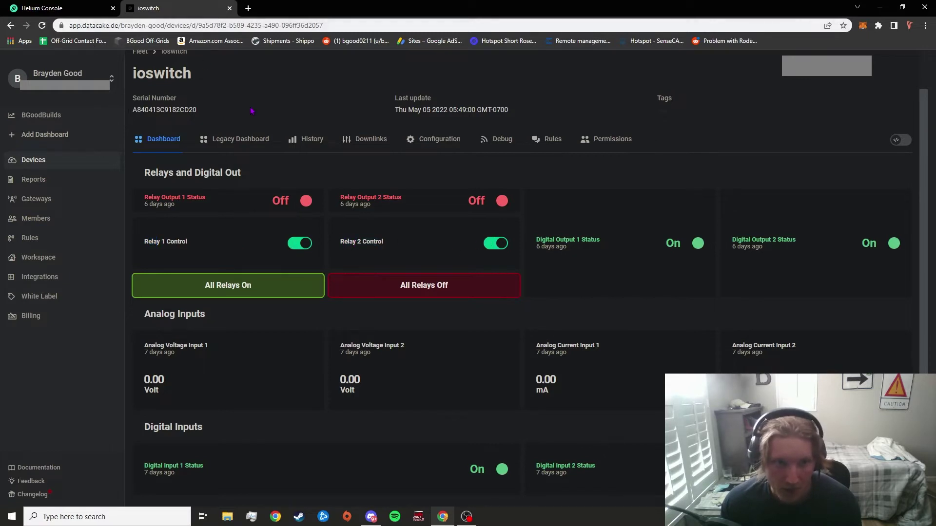
Switch to Helium Console and open the I/O Switch device's details down to its real-time packets and event log
left_click(72, 8)
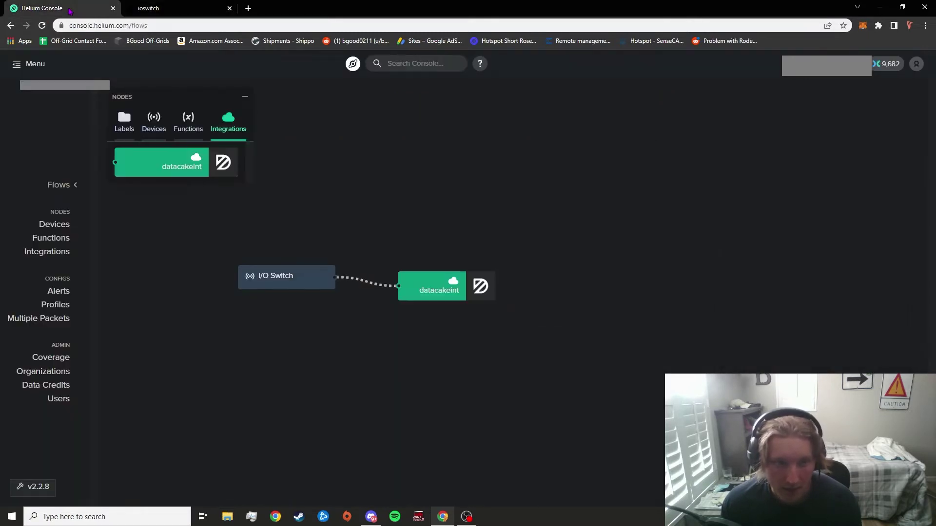
left_click(61, 224)
left_click(151, 261)
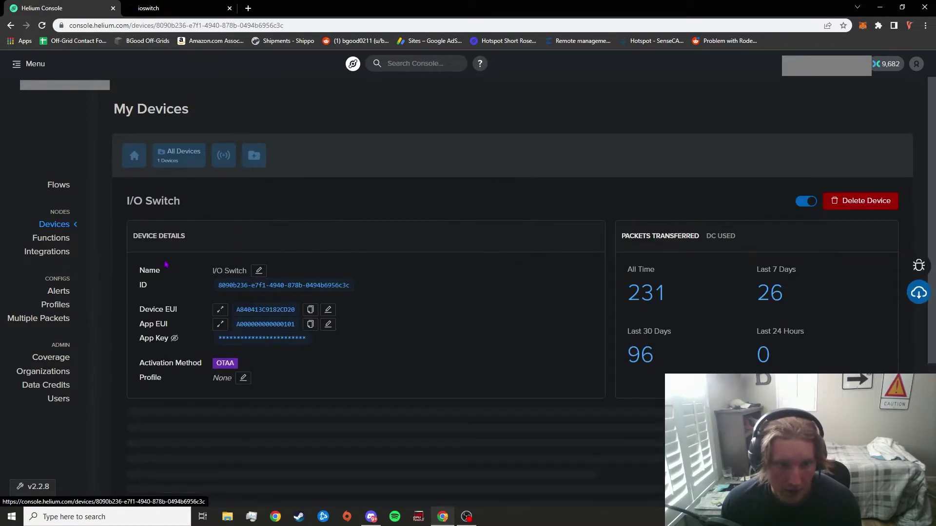
scroll(354, 245, "down", 6)
scroll(355, 244, "down", 3)
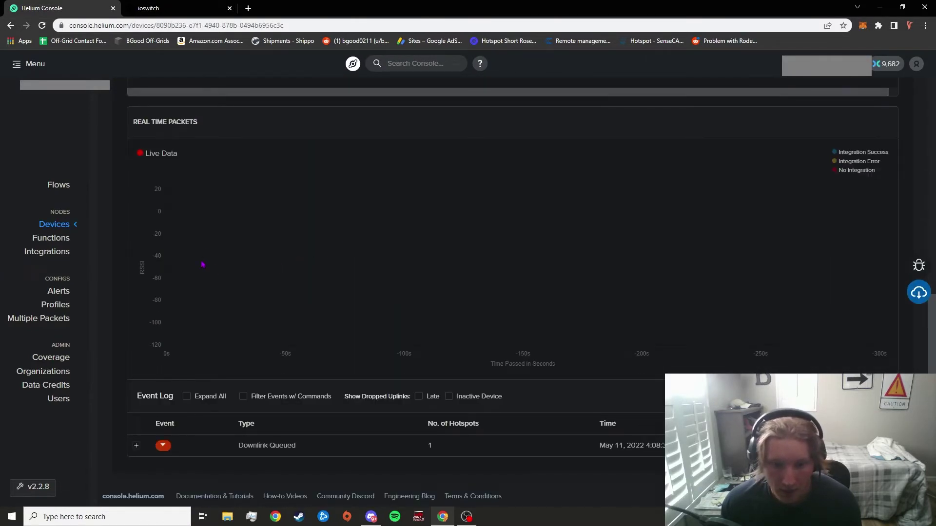
Examine the I/O Switch device's flow to datacakeint and the Live Data chart under Real Time Packets
scroll(219, 251, "up", 5)
scroll(439, 230, "down", 5)
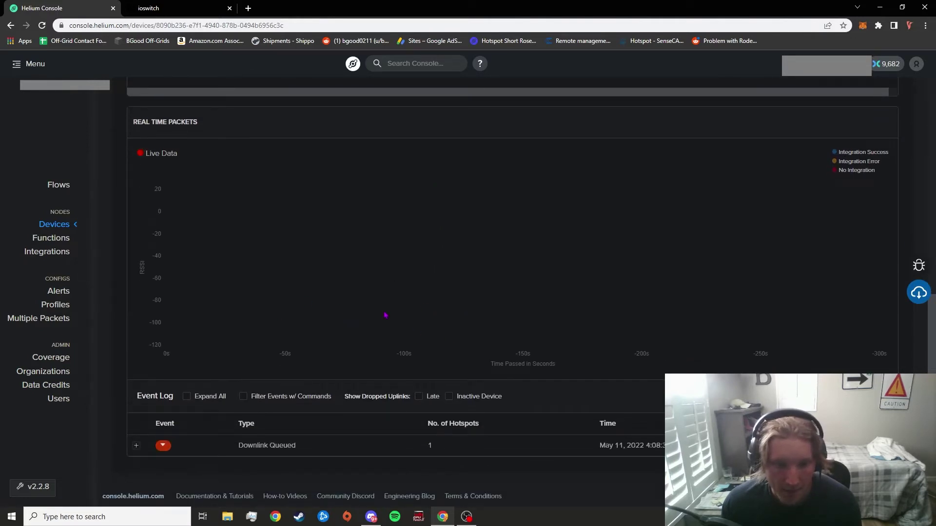
scroll(425, 311, "up", 4)
scroll(295, 202, "up", 5)
scroll(295, 205, "down", 5)
scroll(277, 215, "down", 2)
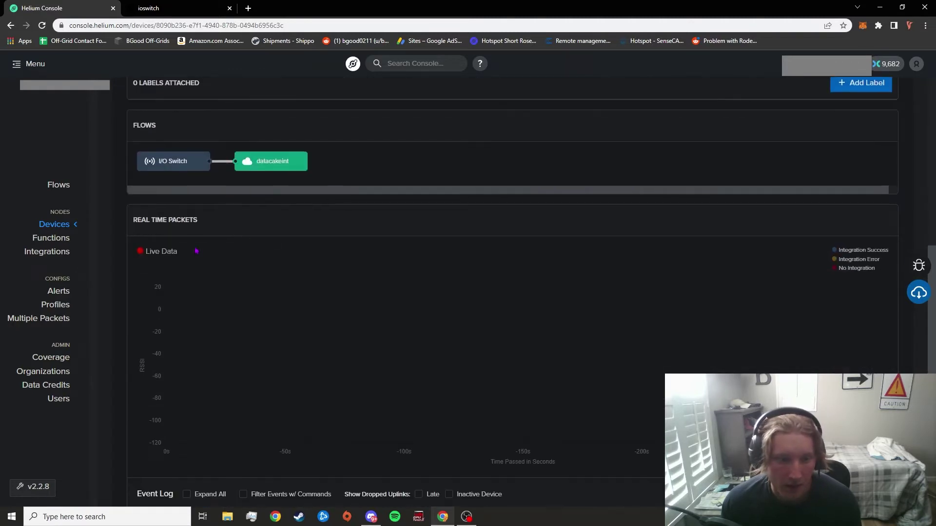
left_click_drag(146, 251, 180, 256)
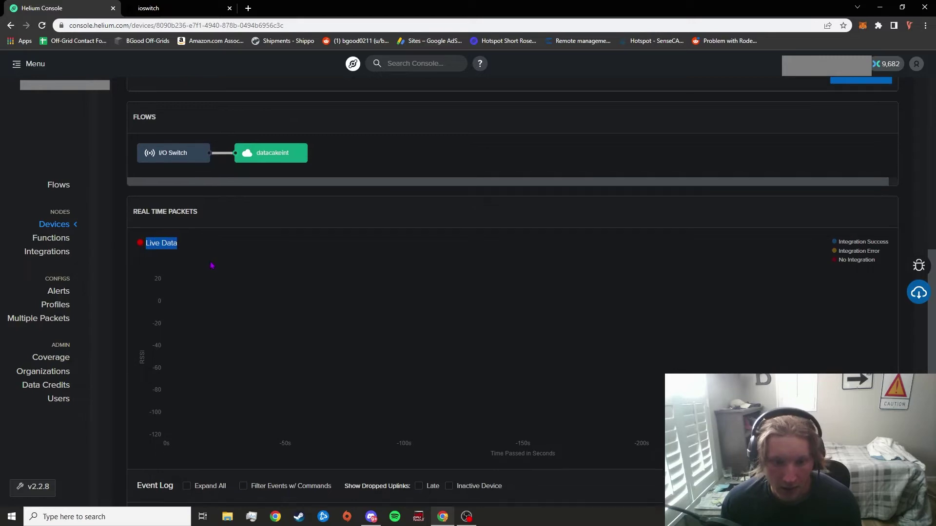
scroll(210, 255, "down", 1)
left_click(345, 344)
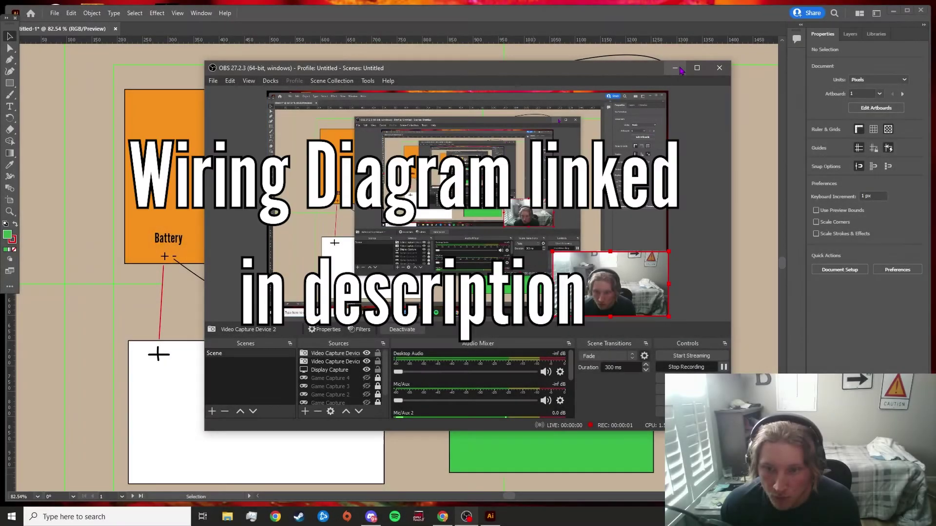
Minimize the OBS window to show the battery, converter and Helium Miner wiring diagram in Illustrator
left_click(680, 69)
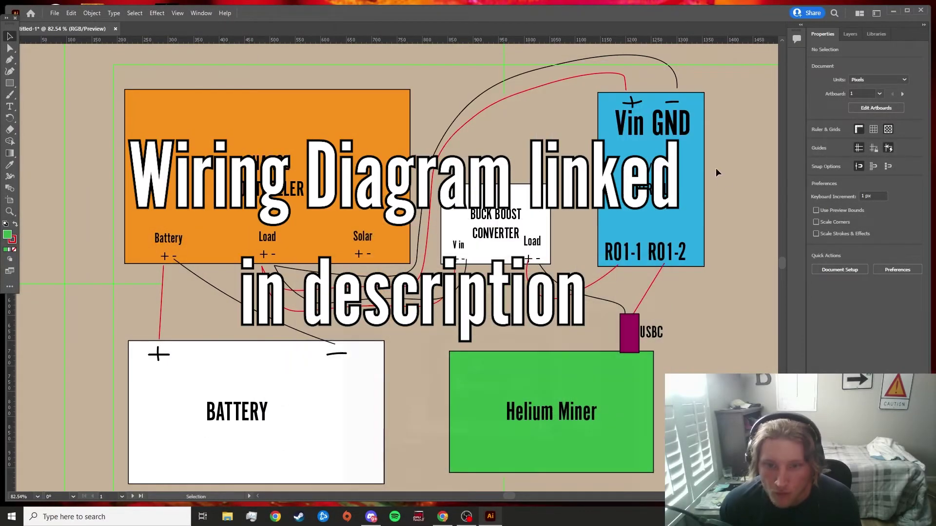